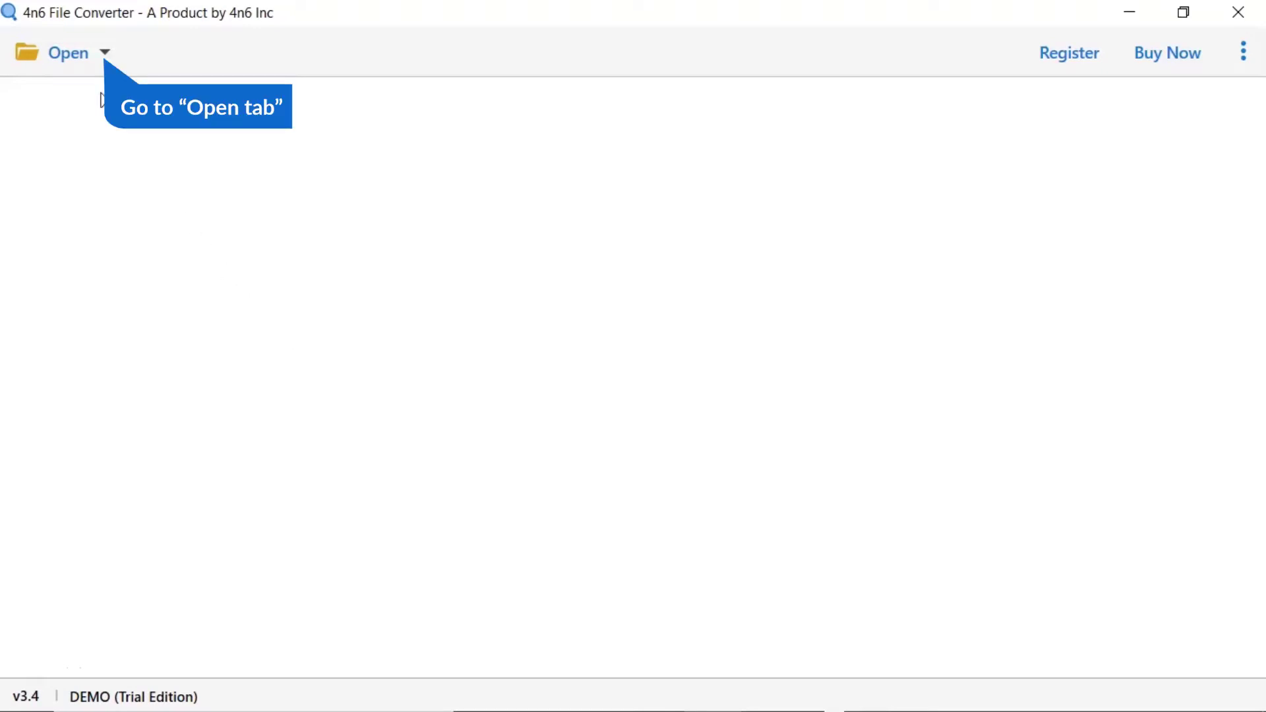
Load the Visio-Samples folder of Visio files as the conversion source.
{"action": "left_click", "coordinate": [80, 62]}
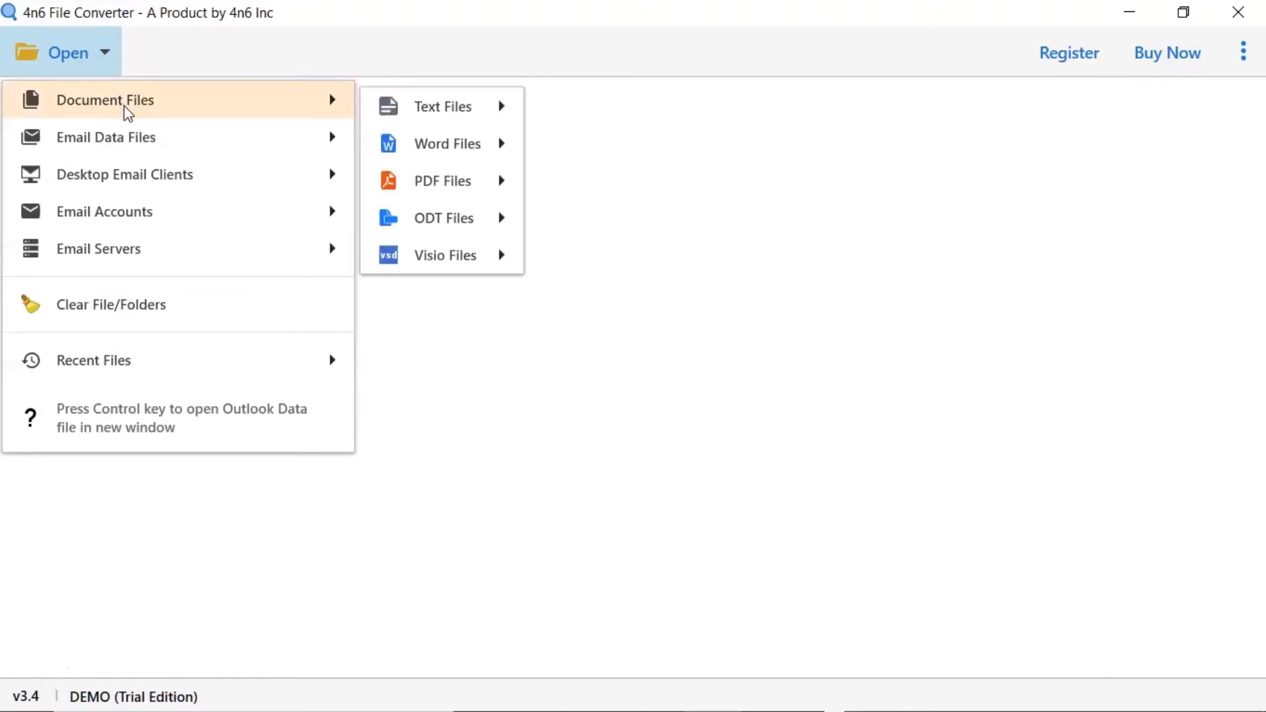
{"action": "mouse_move", "coordinate": [105, 100]}
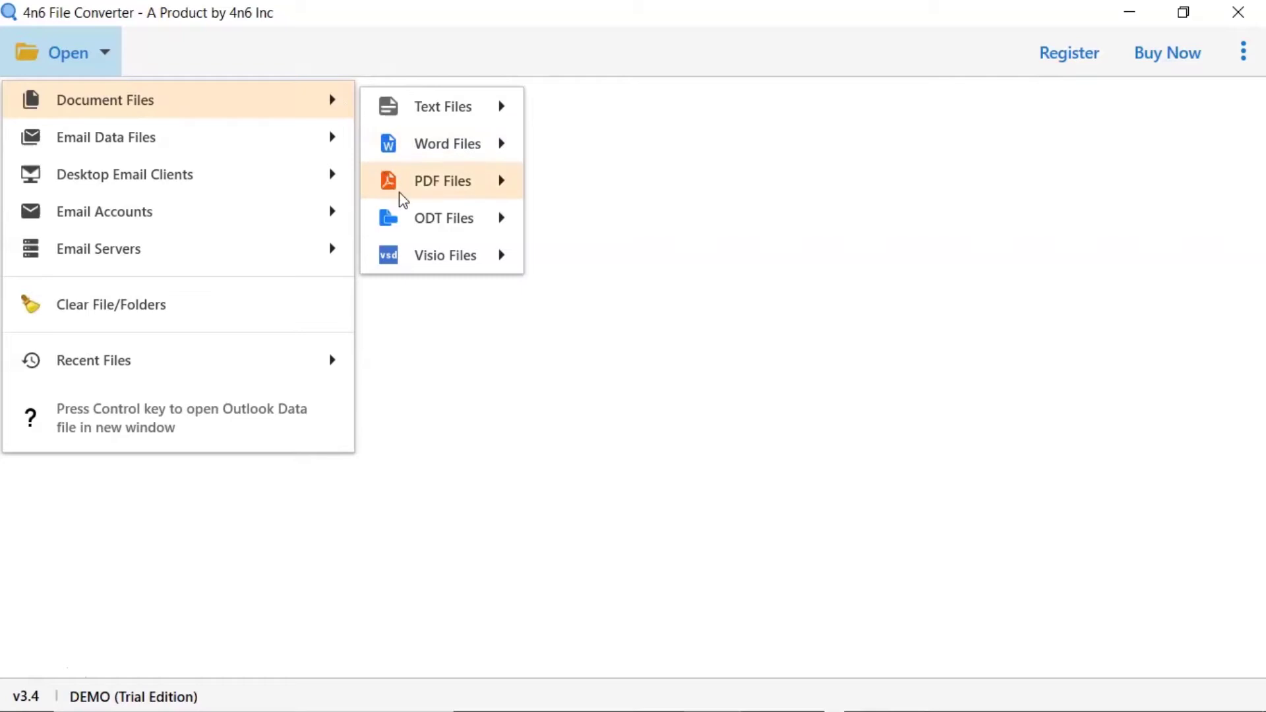
{"action": "mouse_move", "coordinate": [445, 255]}
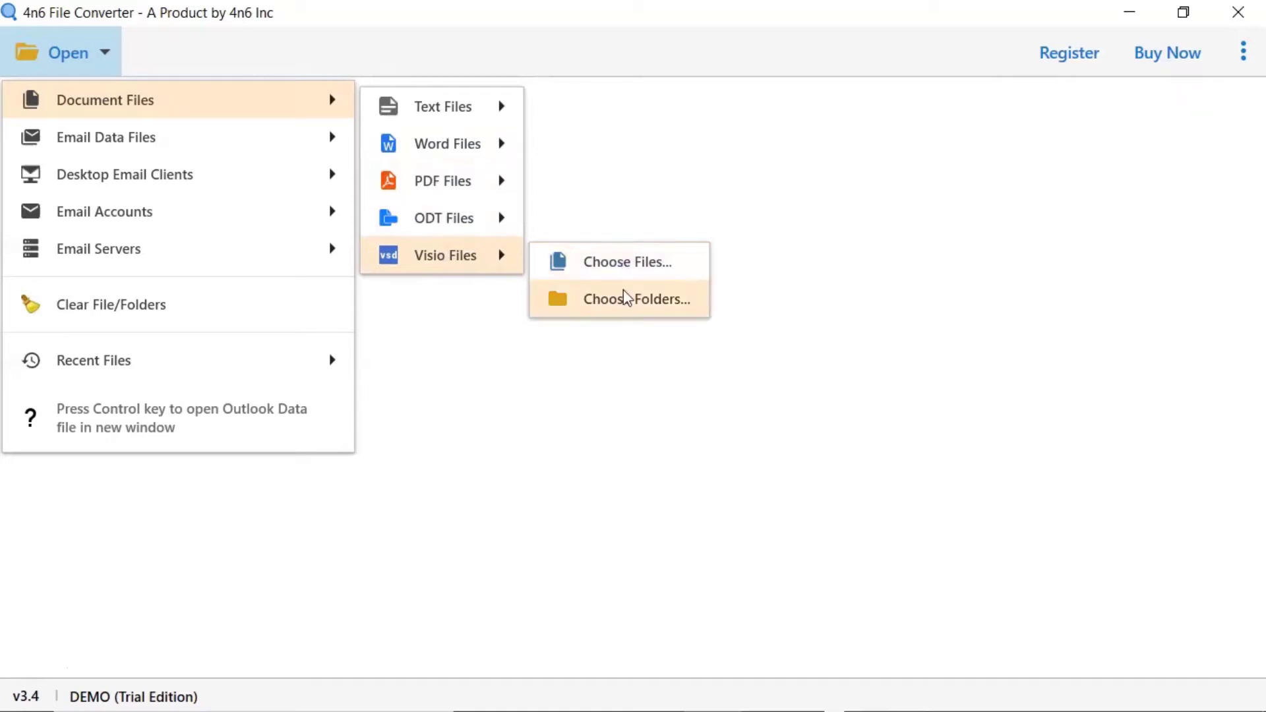
{"action": "left_click", "coordinate": [630, 311]}
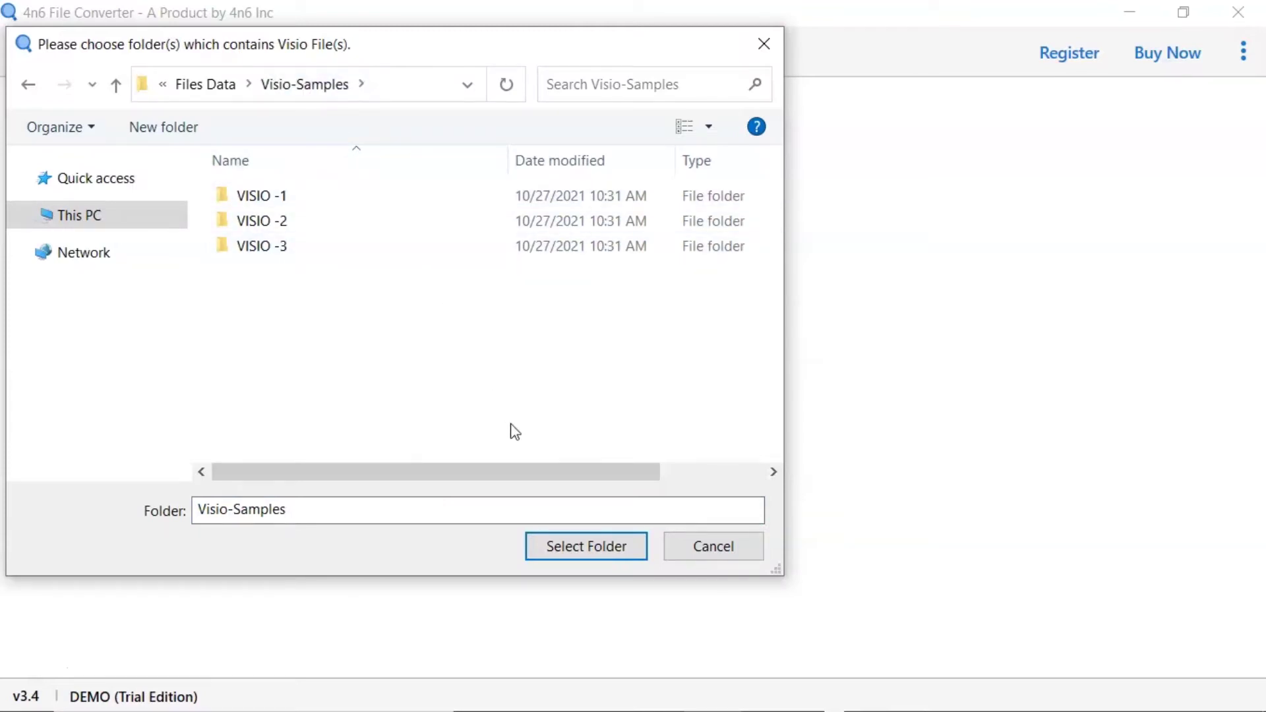
{"action": "left_click", "coordinate": [585, 552]}
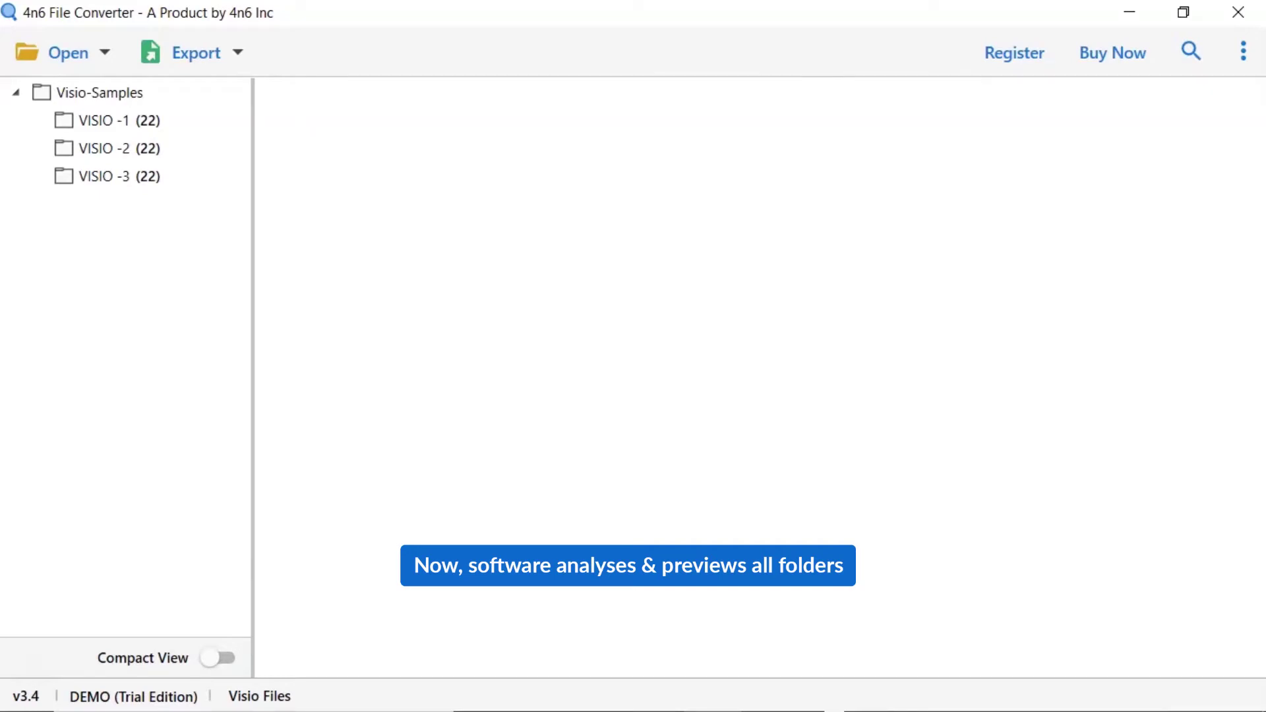
Show the VISIO -1 folder's files and preview WebSite.vsd, then WebDsgn.vsd.
{"action": "left_click", "coordinate": [96, 123]}
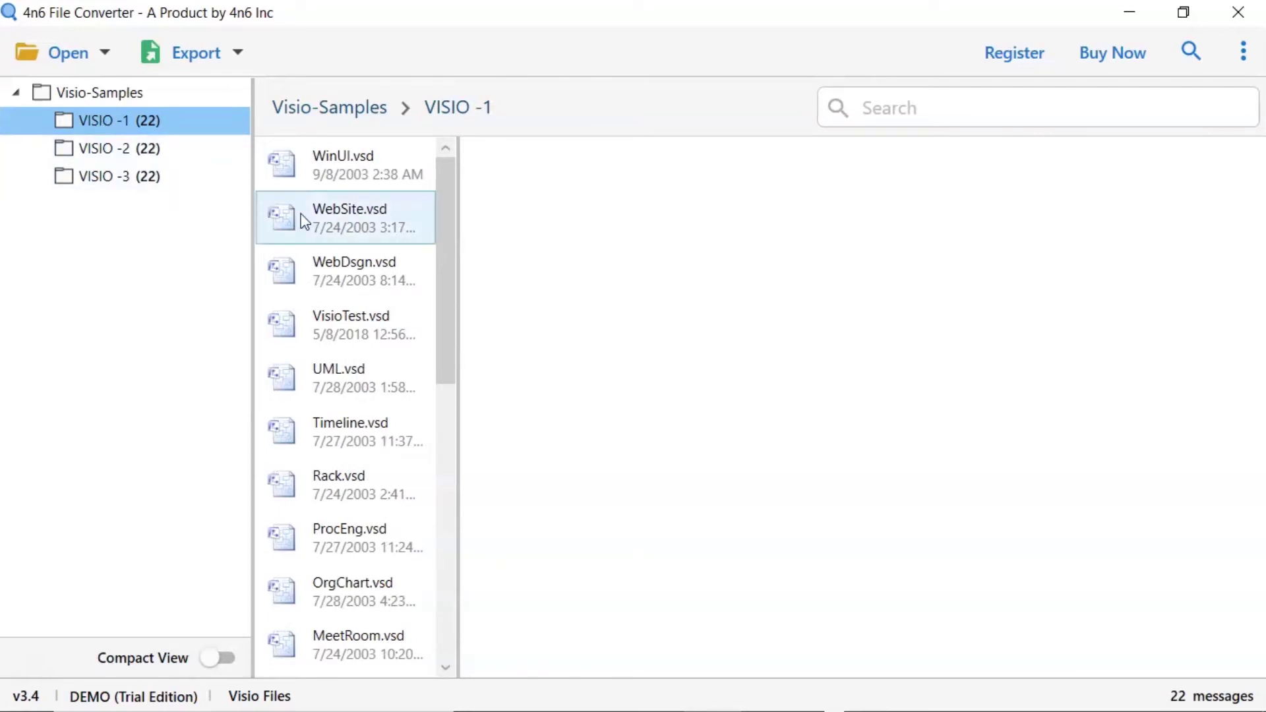
{"action": "left_click", "coordinate": [338, 230]}
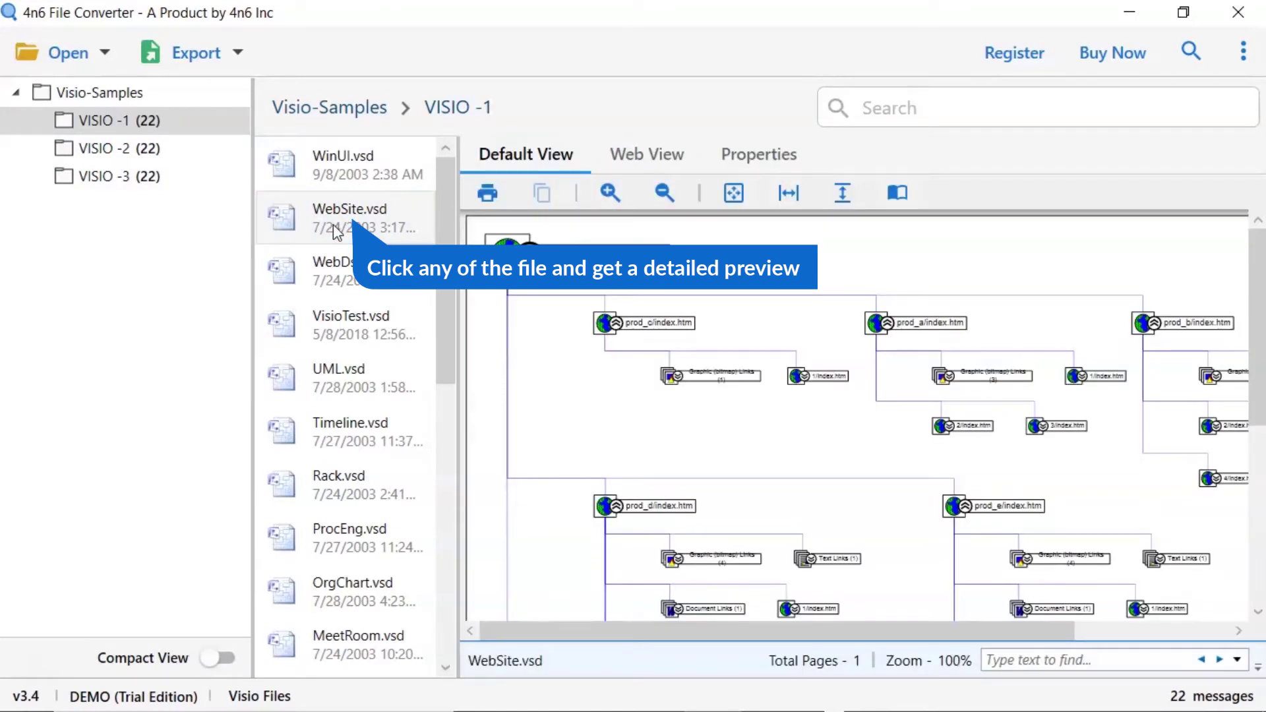
{"action": "left_click", "coordinate": [332, 255]}
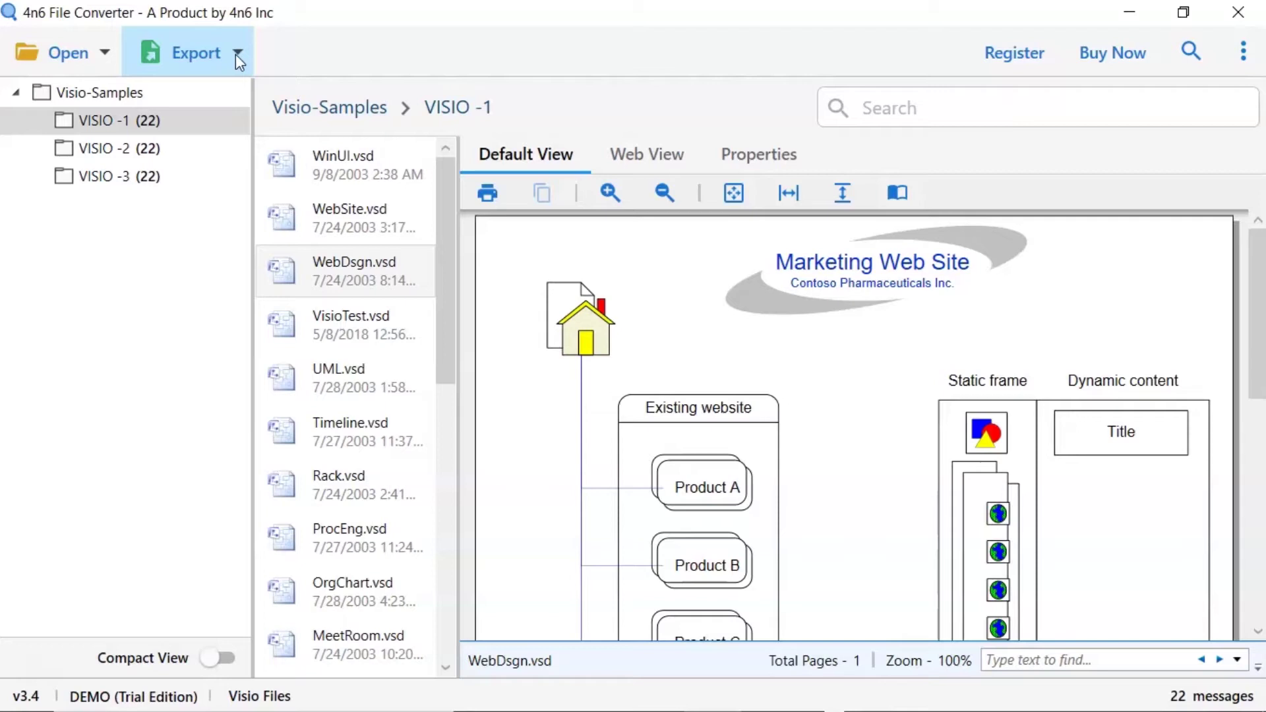
Choose PNG as the export format, keeping VISIO -1, -2 and -3 checked.
{"action": "left_click", "coordinate": [236, 54]}
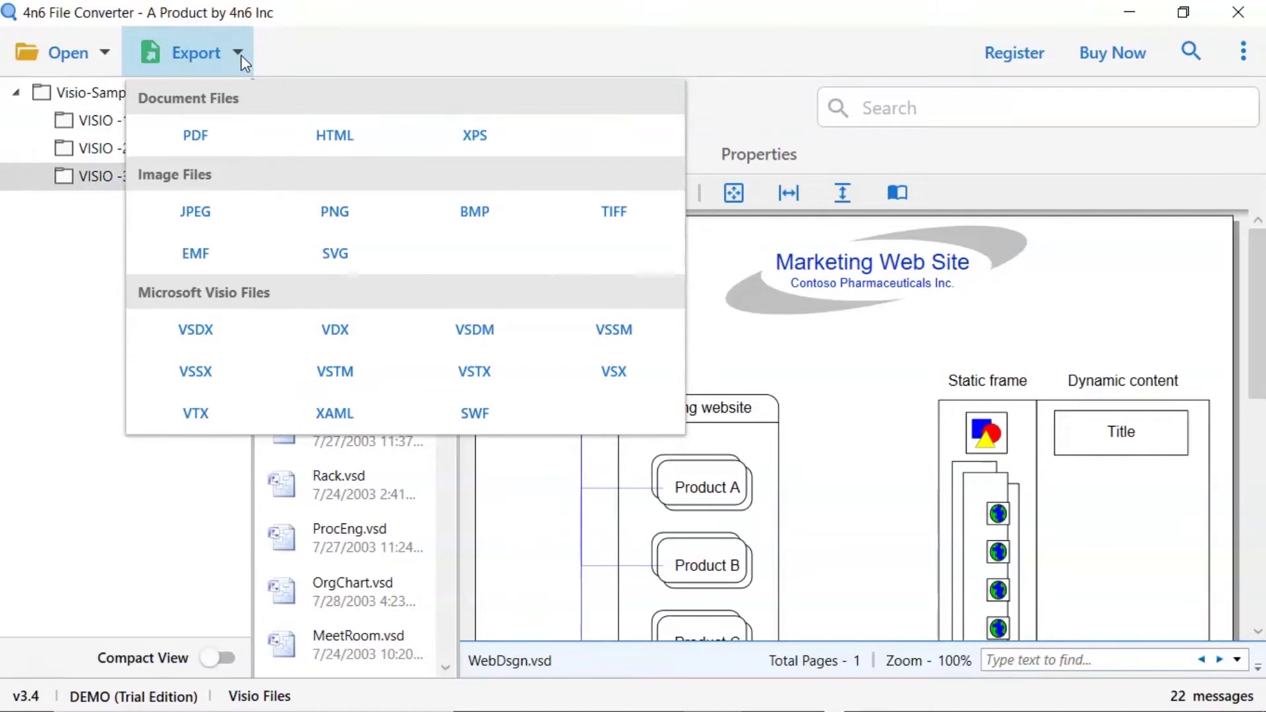
{"action": "left_click", "coordinate": [347, 223]}
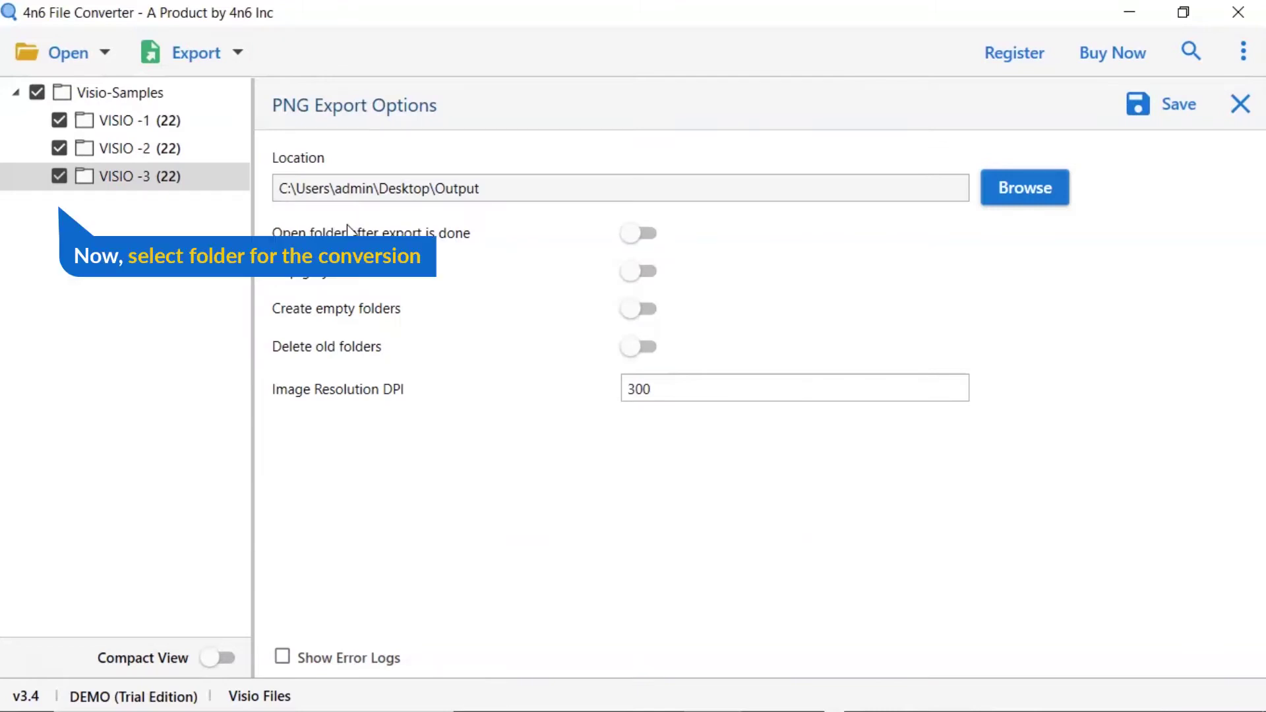
{"action": "left_click", "coordinate": [61, 177]}
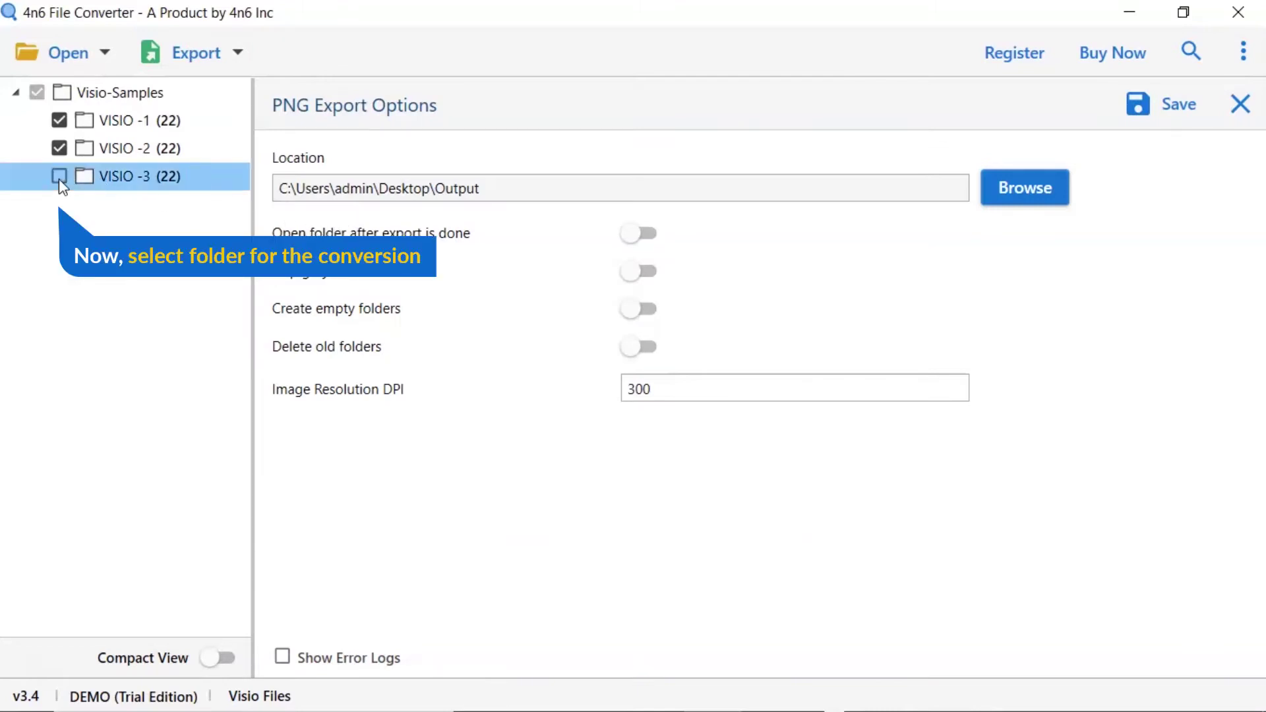
{"action": "left_click", "coordinate": [62, 148]}
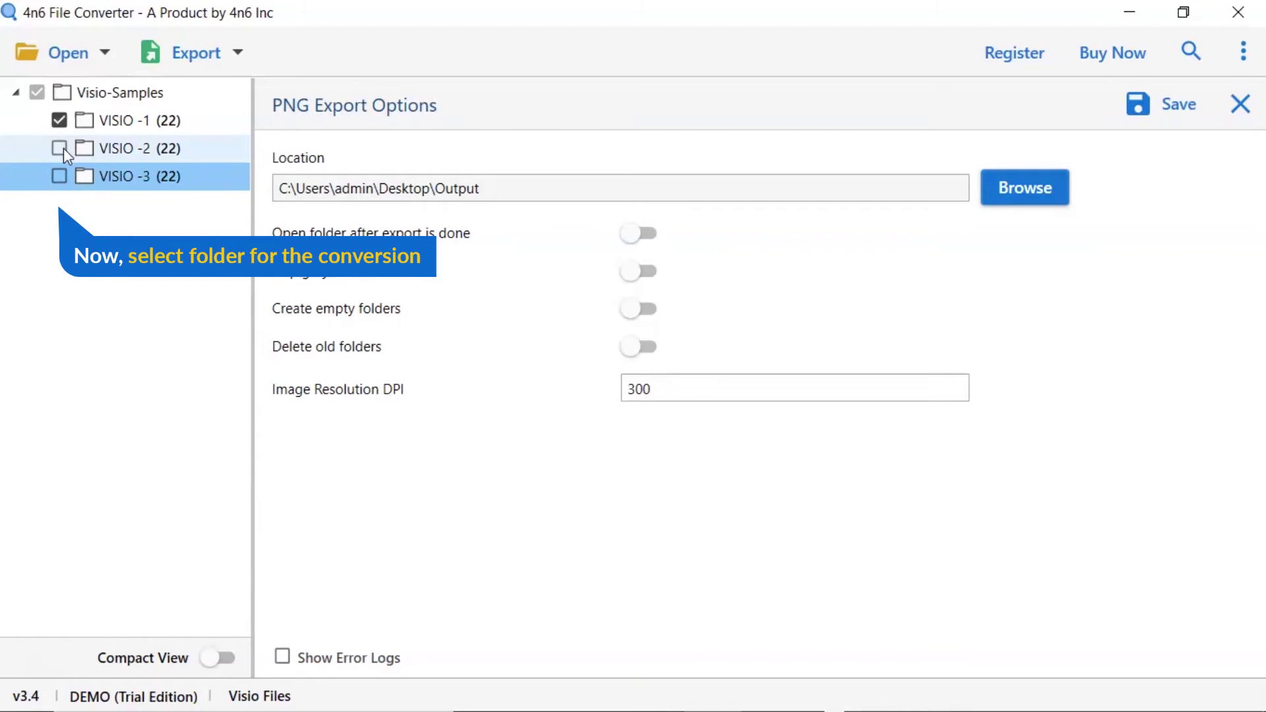
{"action": "left_click", "coordinate": [60, 148]}
{"action": "left_click", "coordinate": [60, 175]}
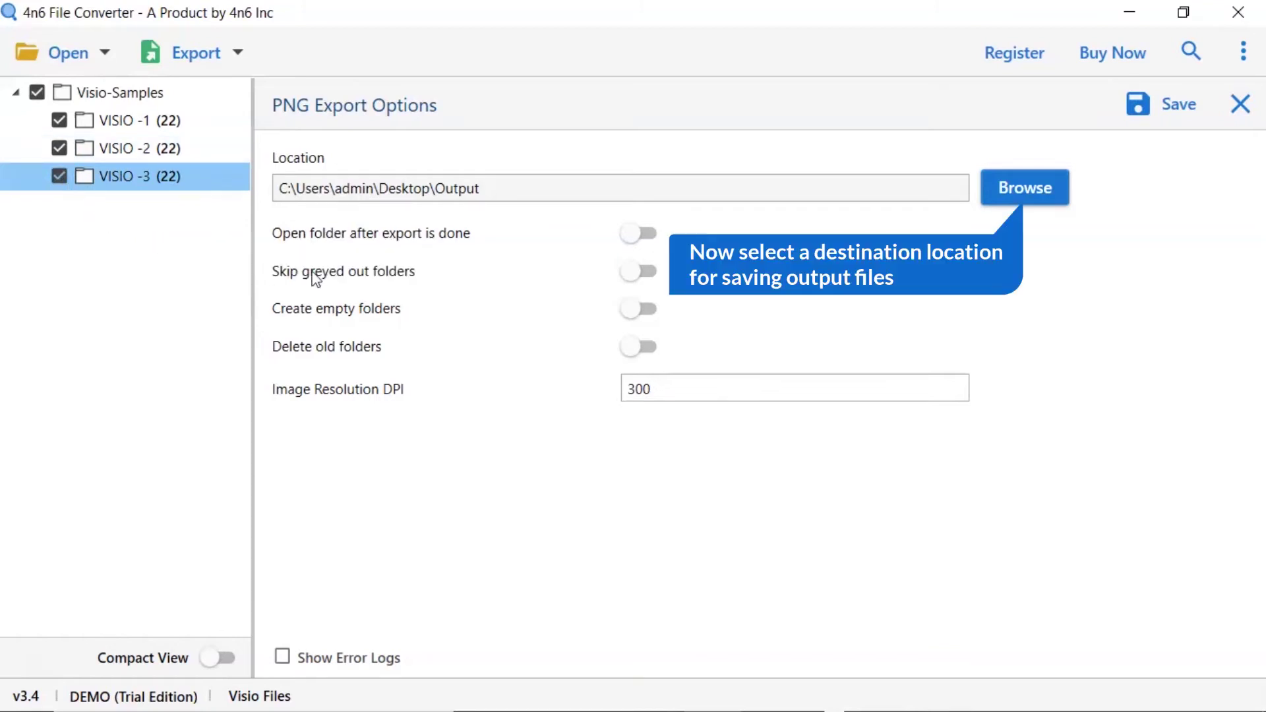
Set Desktop\Output as the destination and enable 'Open folder after export is done'.
{"action": "left_click", "coordinate": [1022, 194]}
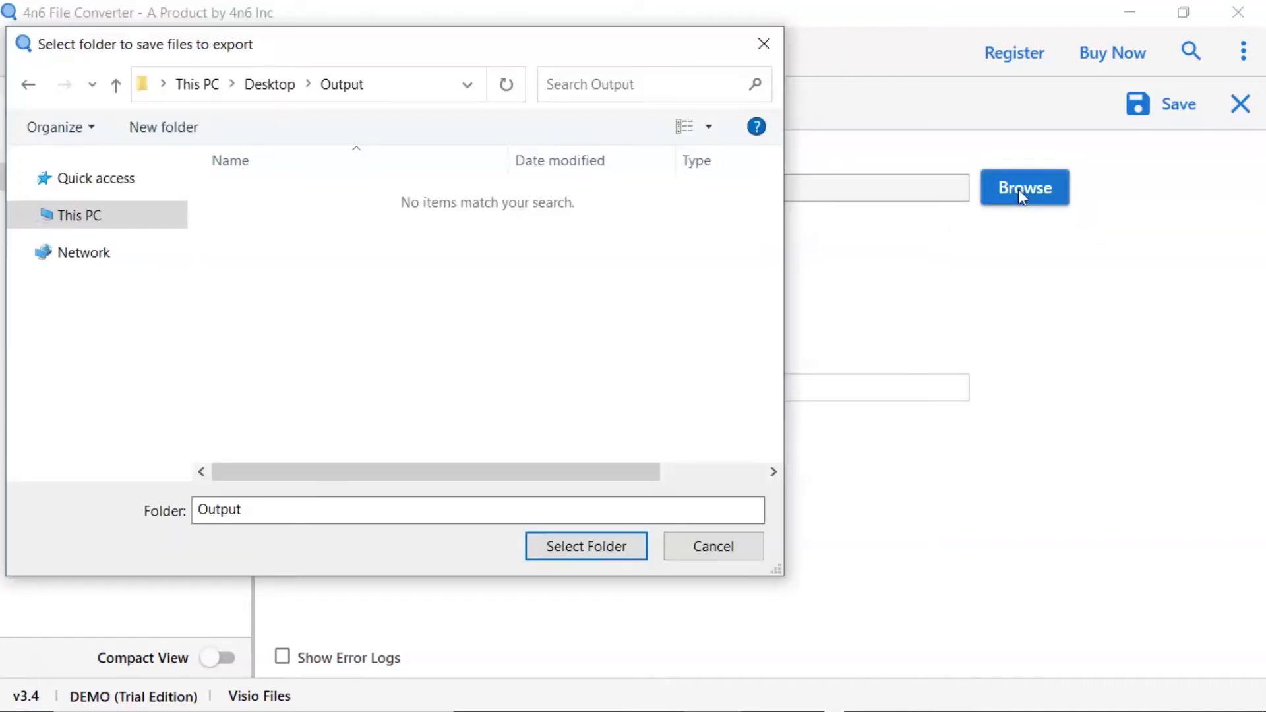
{"action": "left_click", "coordinate": [545, 548]}
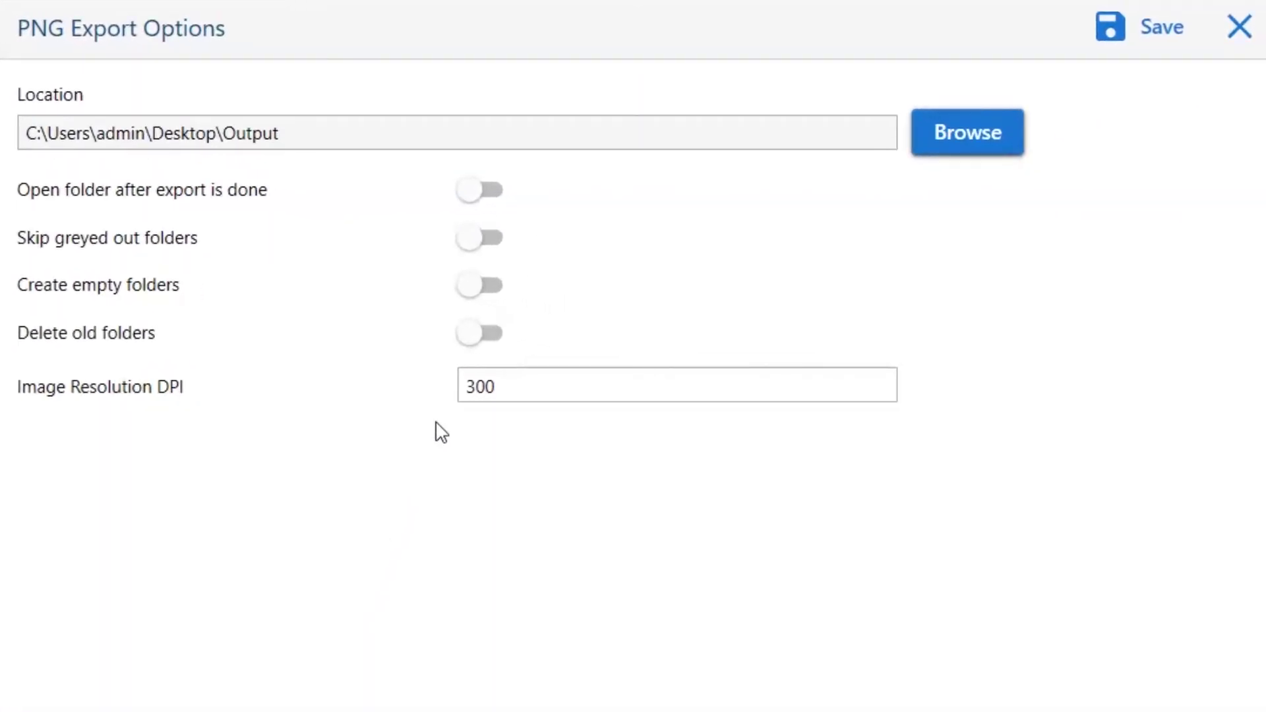
{"action": "left_click", "coordinate": [475, 190]}
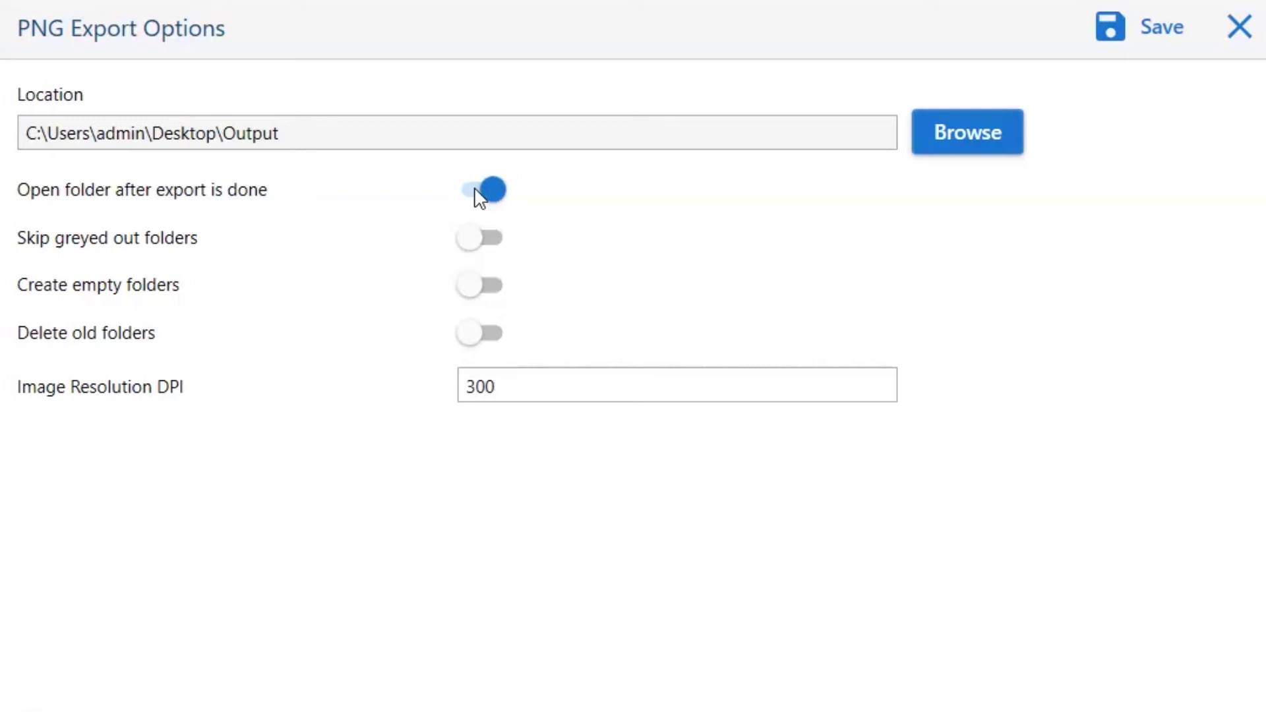
Turn off Open folder, Skip greyed out, Create empty and Delete old folders options.
{"action": "left_click", "coordinate": [476, 191]}
{"action": "left_click", "coordinate": [474, 240]}
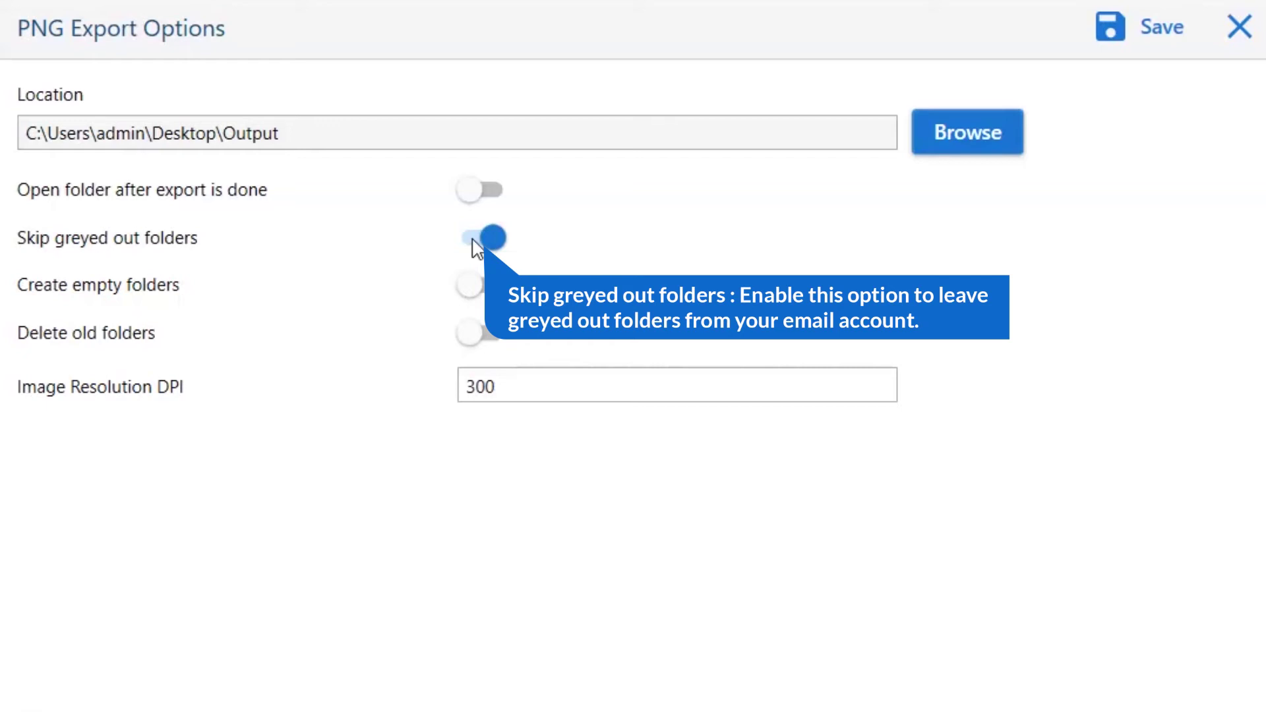
{"action": "left_click", "coordinate": [473, 241]}
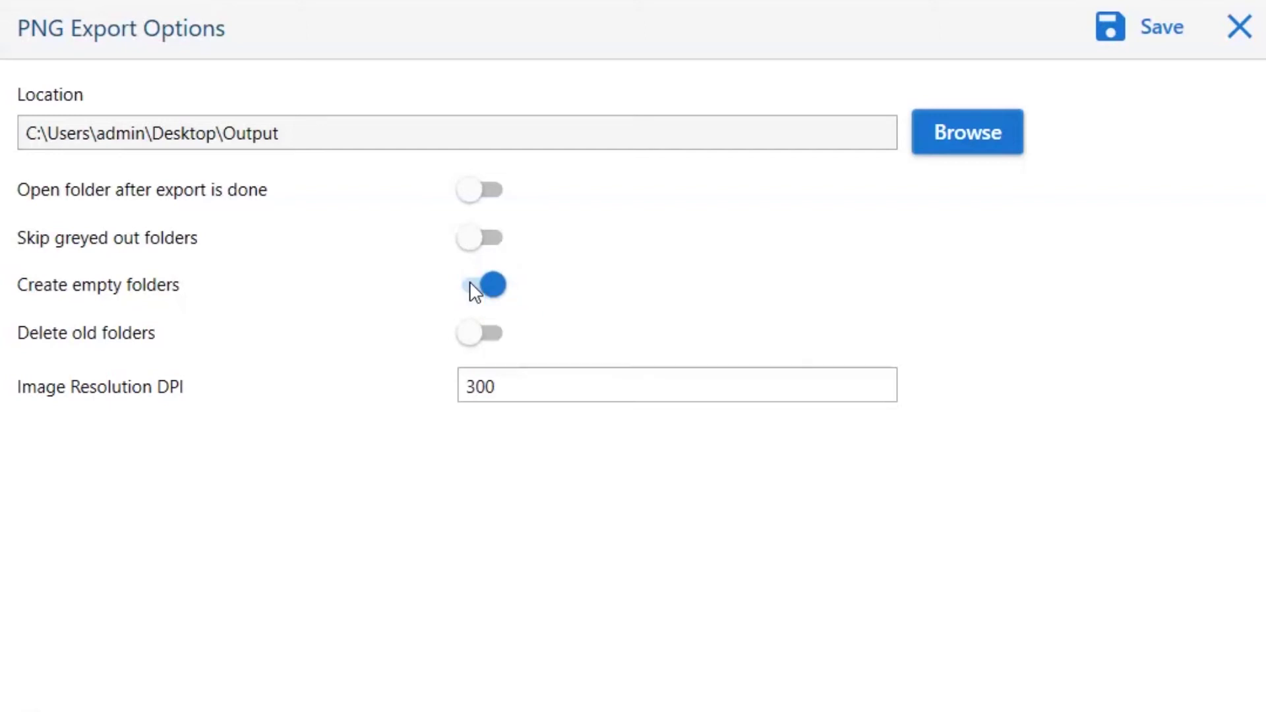
{"action": "left_click", "coordinate": [473, 291]}
{"action": "left_click", "coordinate": [469, 341]}
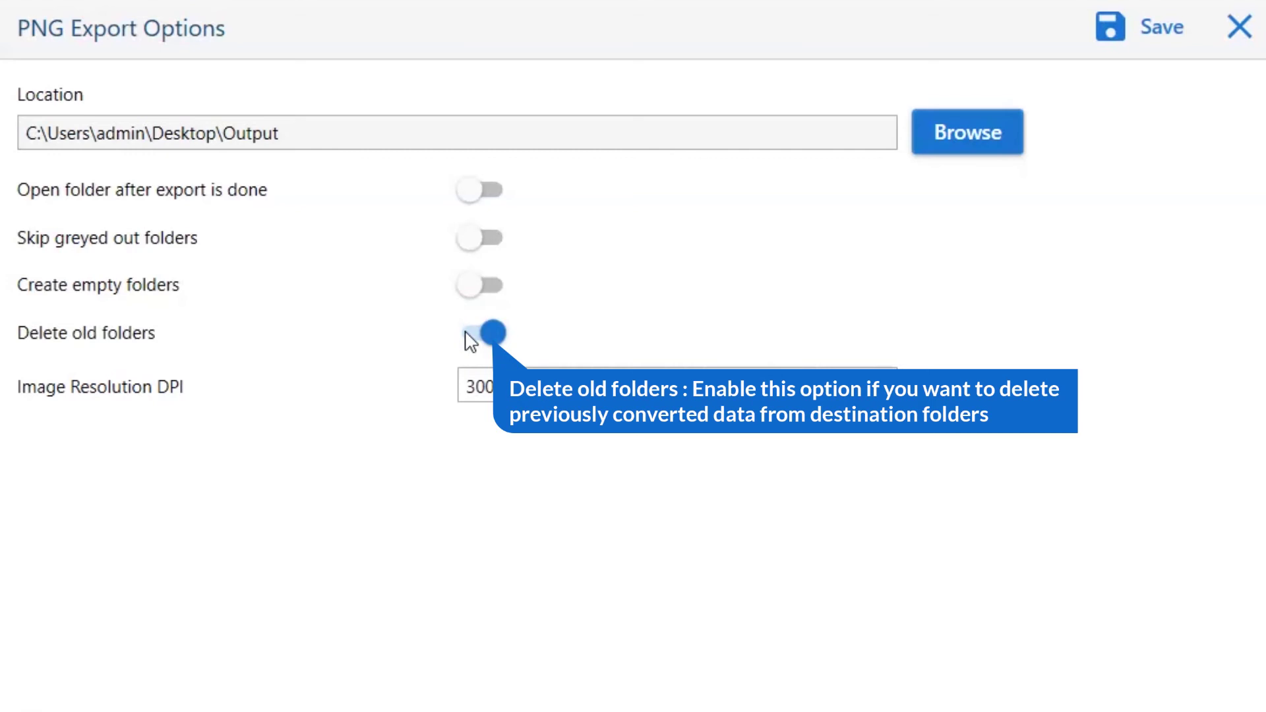
{"action": "left_click", "coordinate": [469, 340]}
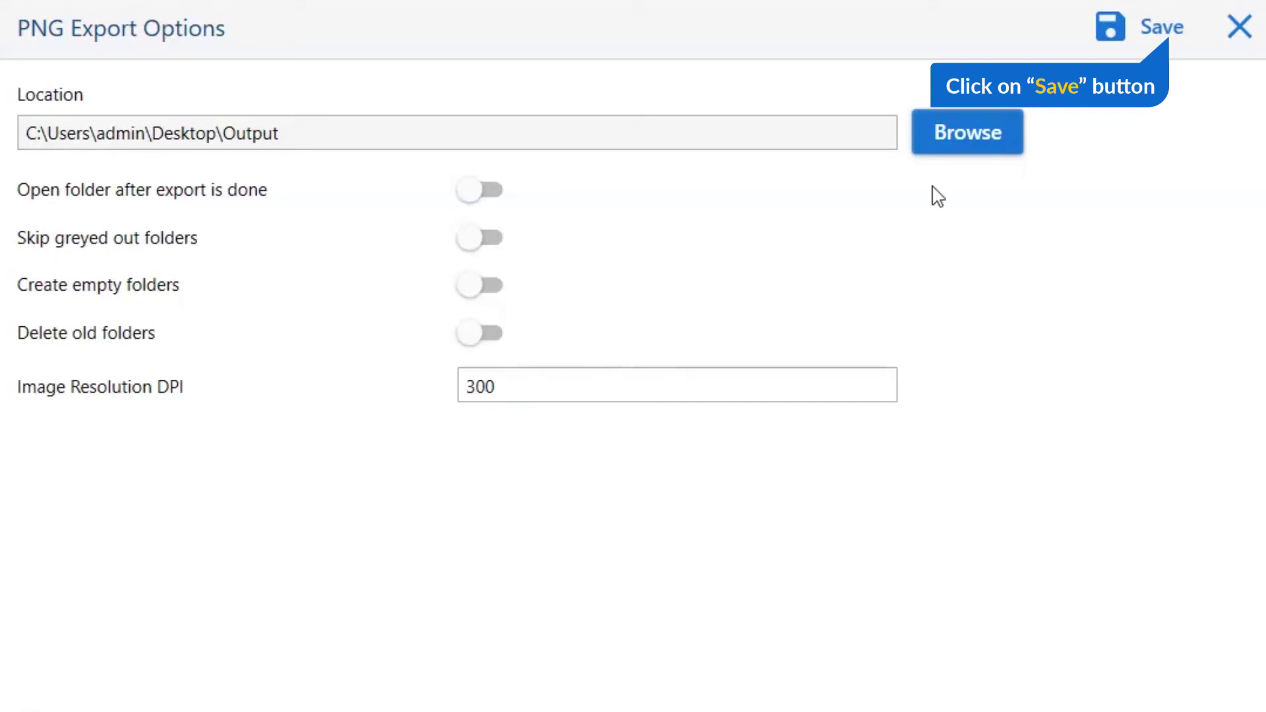
Run the PNG export, dismiss the demo-limit notice, and open the exported Visio-Samples folder.
{"action": "left_click", "coordinate": [1183, 41]}
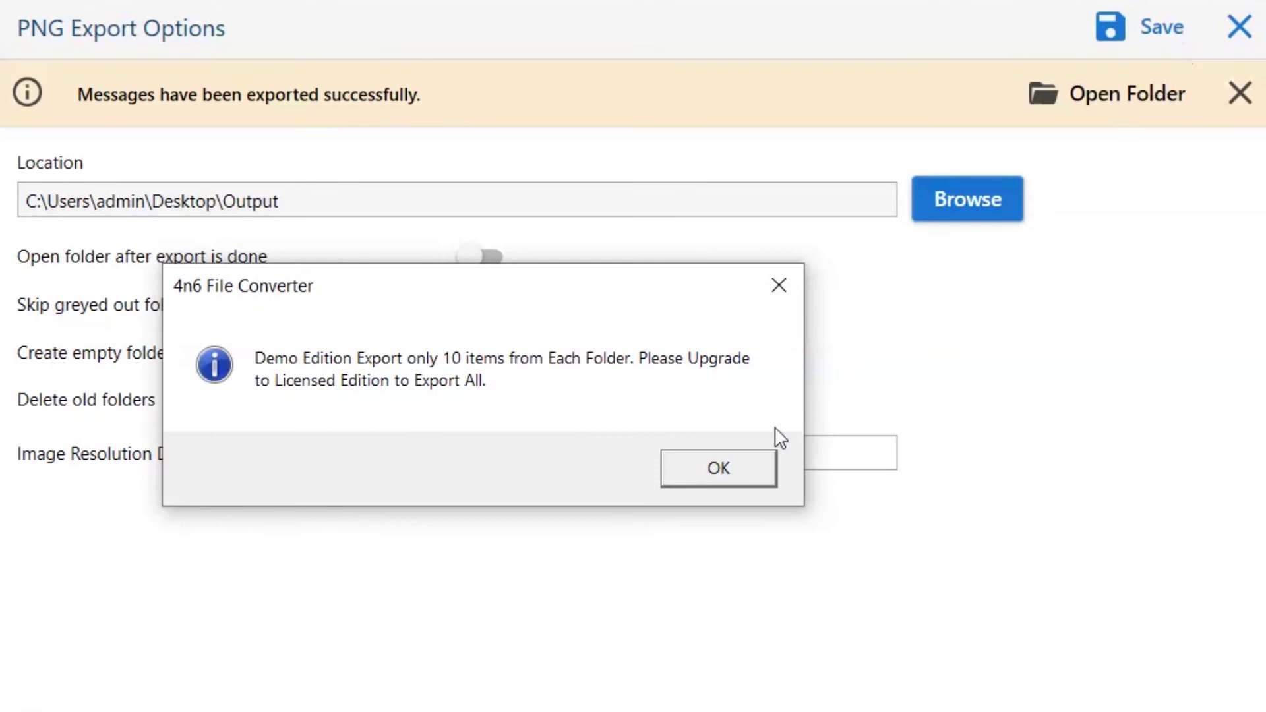
{"action": "left_click", "coordinate": [733, 472]}
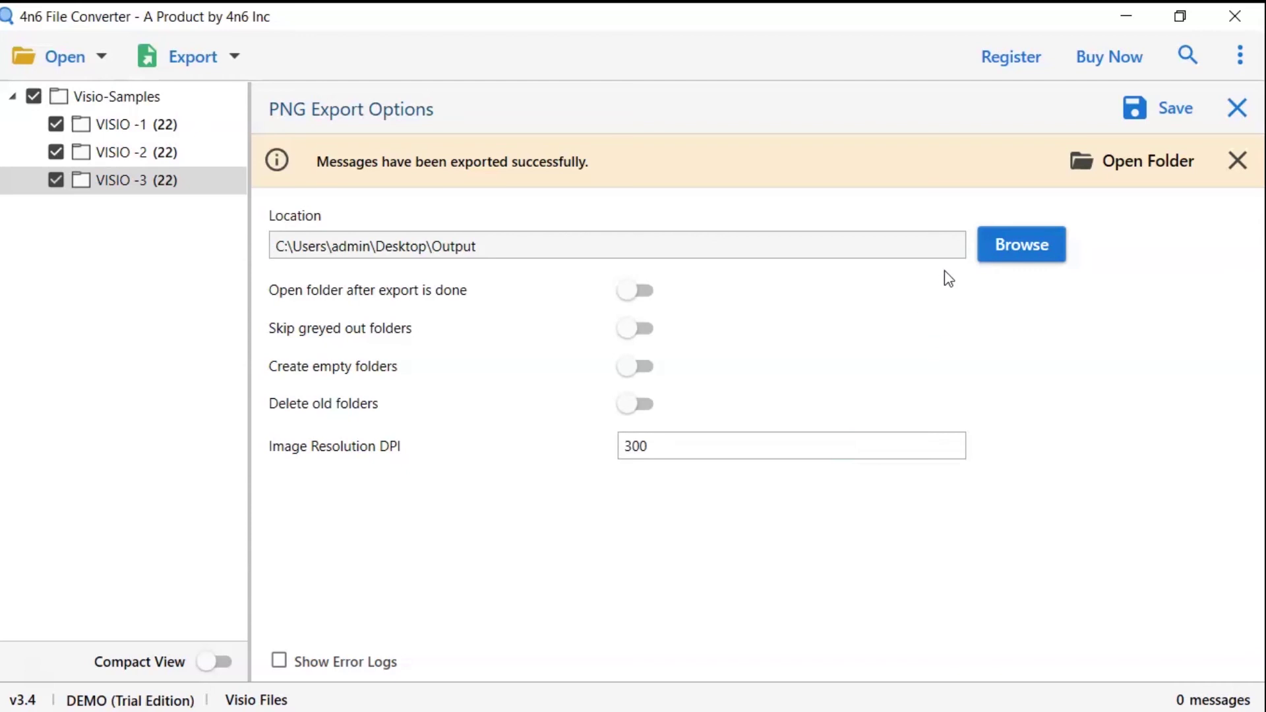
{"action": "left_click", "coordinate": [1114, 168]}
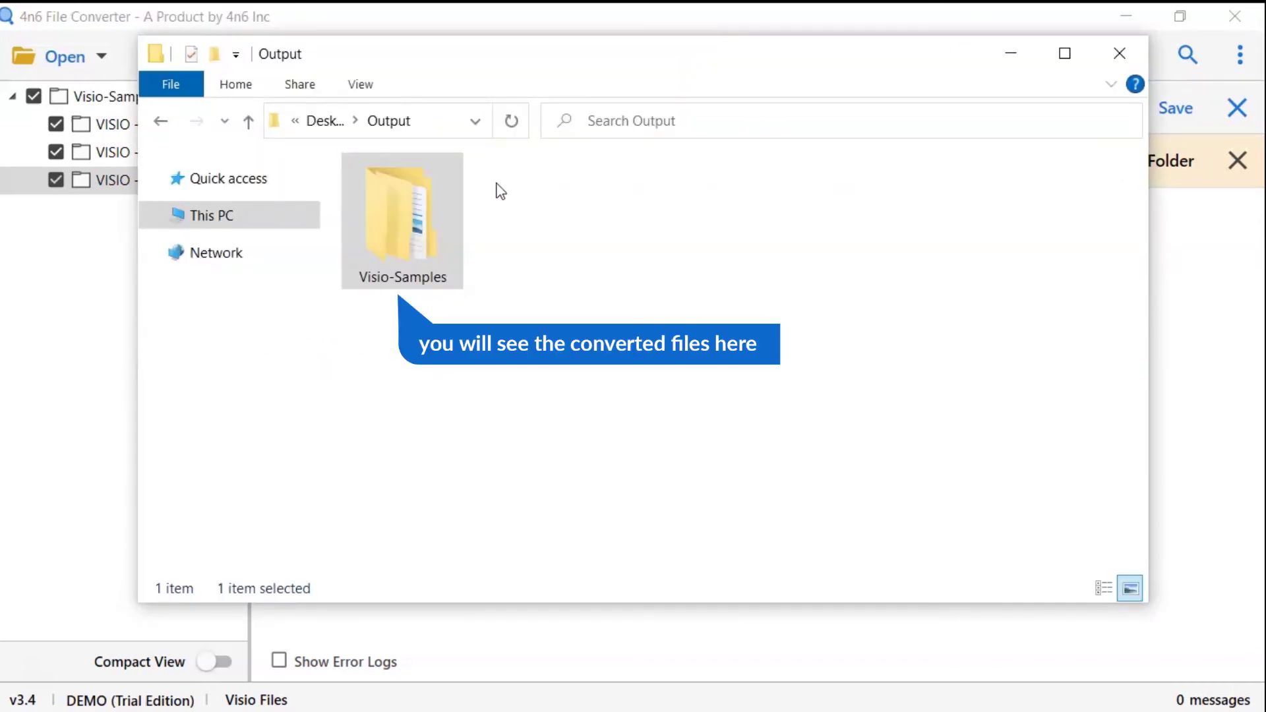
{"action": "double_click", "coordinate": [410, 196]}
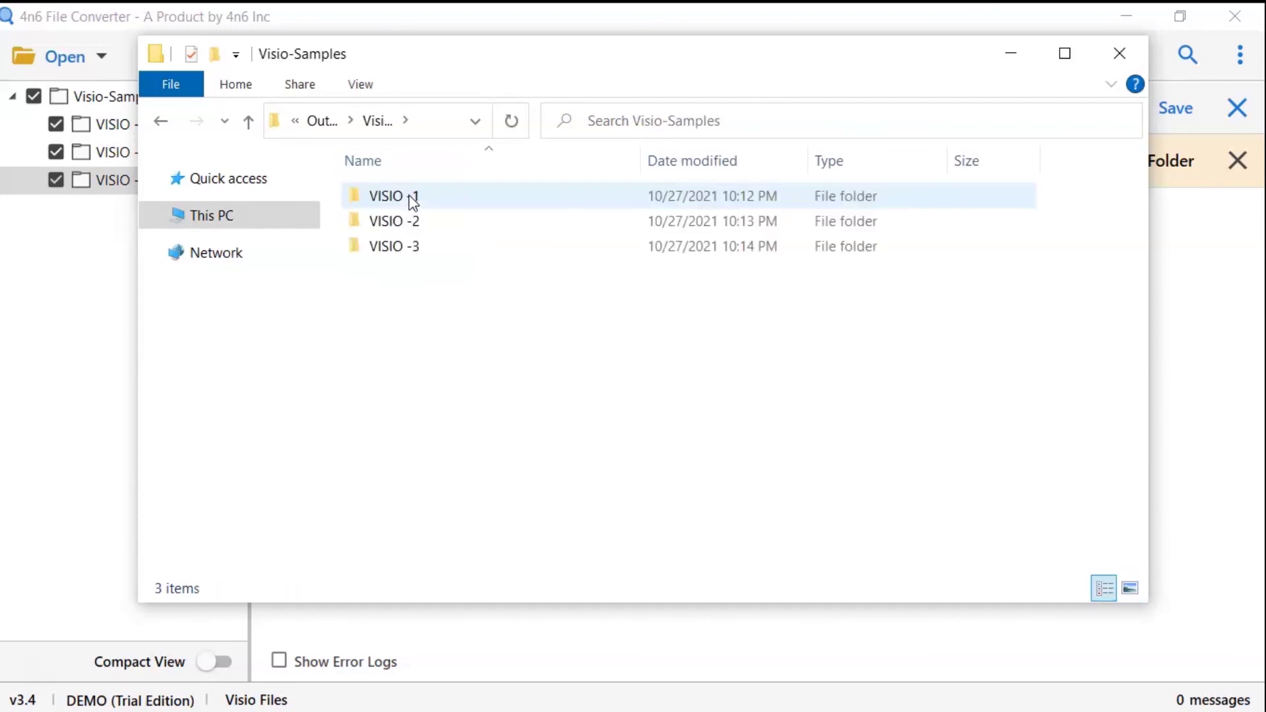